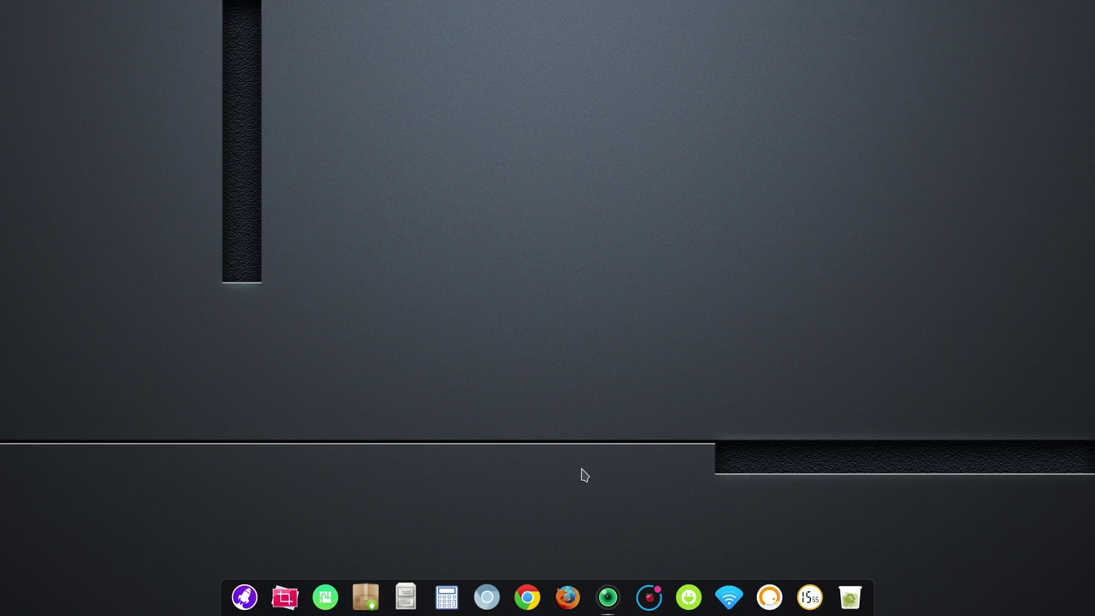
- Bring up the control center and look through its home page's weather and system notifications views
mouse_move(1094, 615)
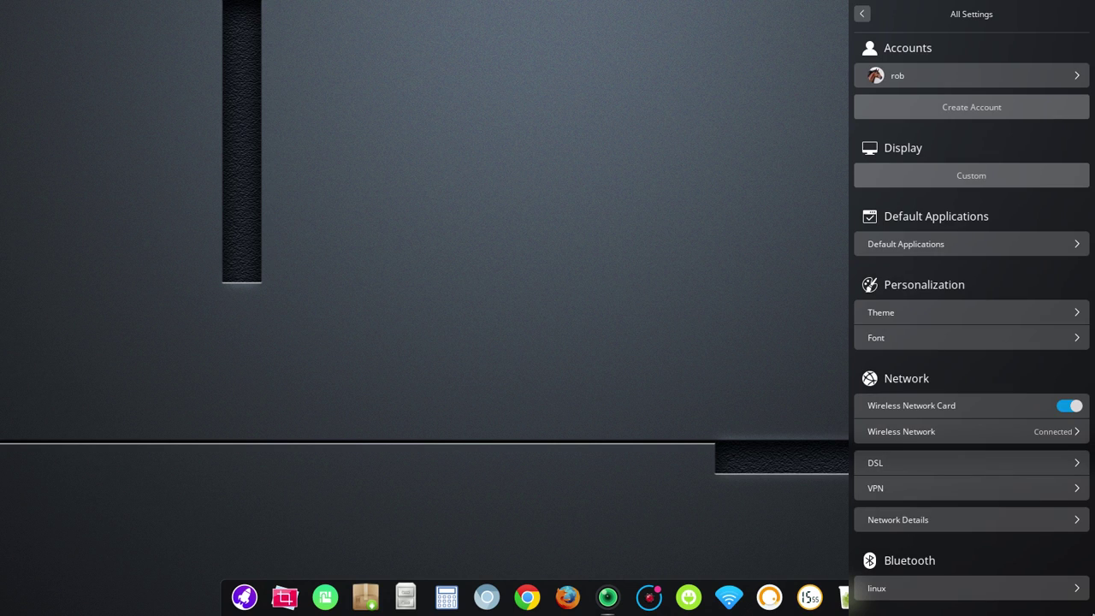
click(862, 15)
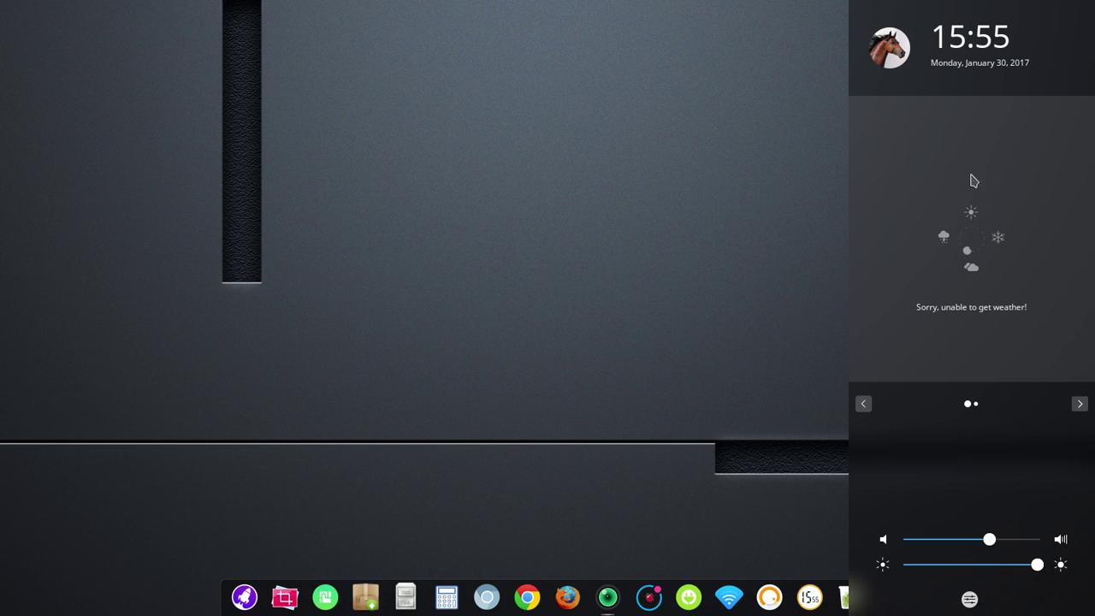
click(1080, 404)
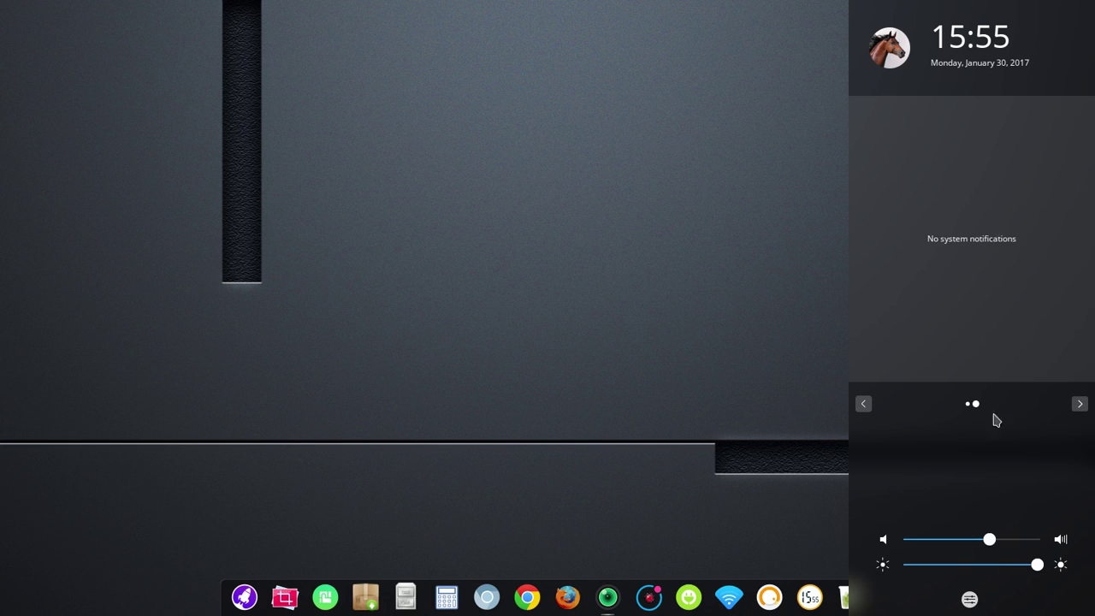
click(863, 404)
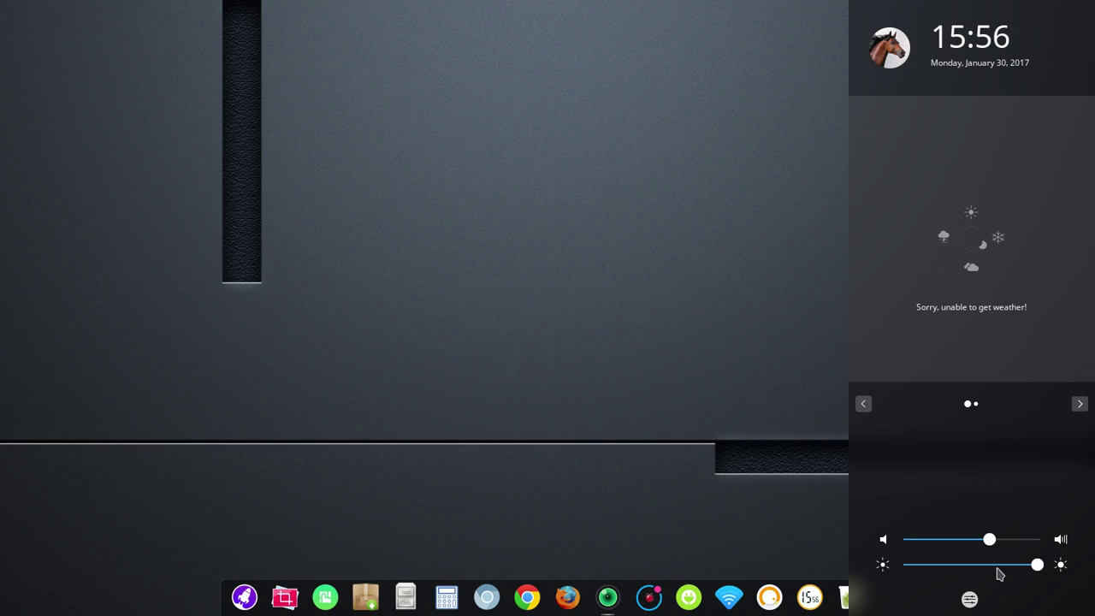
- Review the default applications assigned to each file and media type in the full settings, and return to the settings overview
click(970, 601)
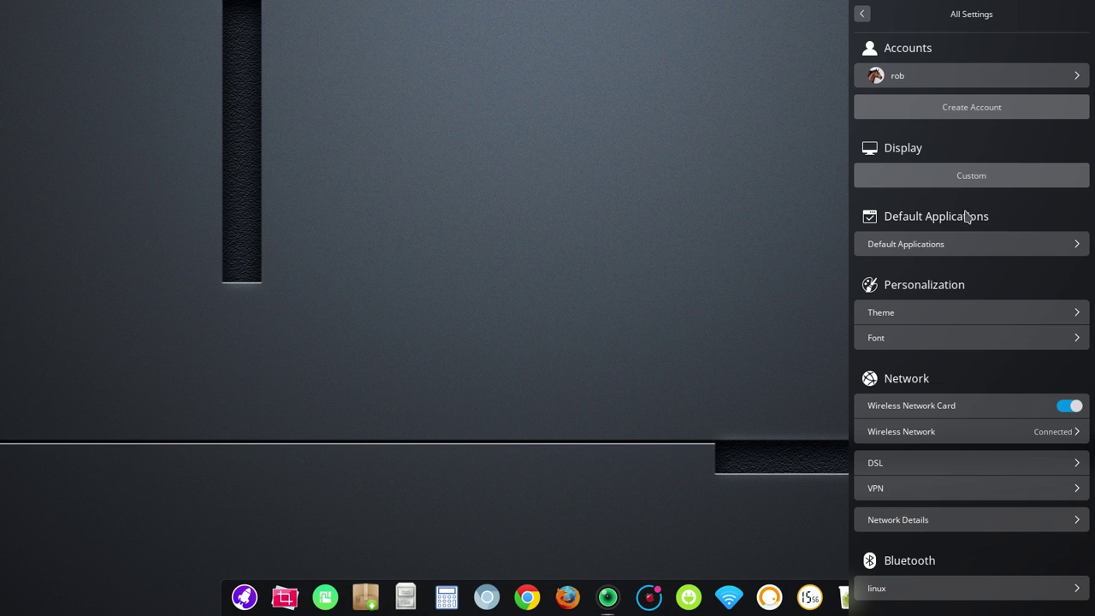
click(970, 246)
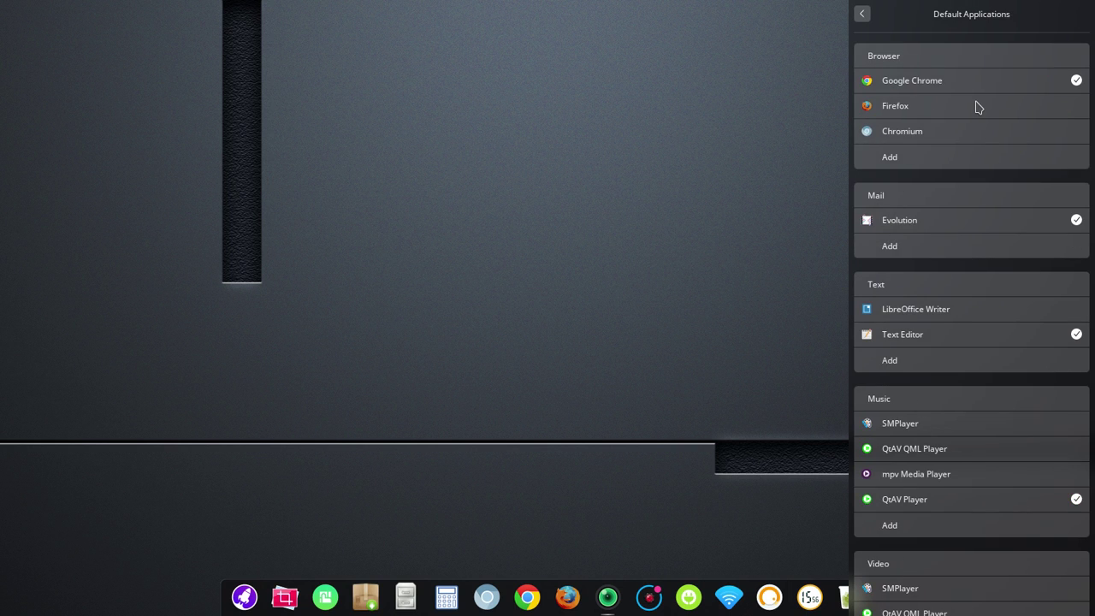
scroll(977, 107, down, 10)
scroll(979, 107, down, 8)
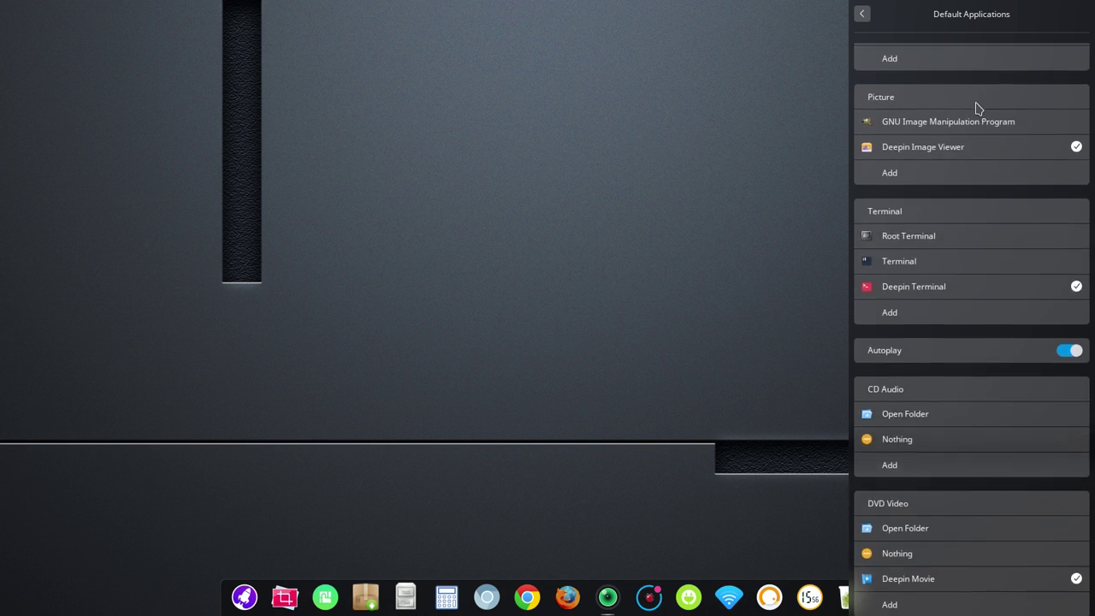
scroll(977, 107, up, 15)
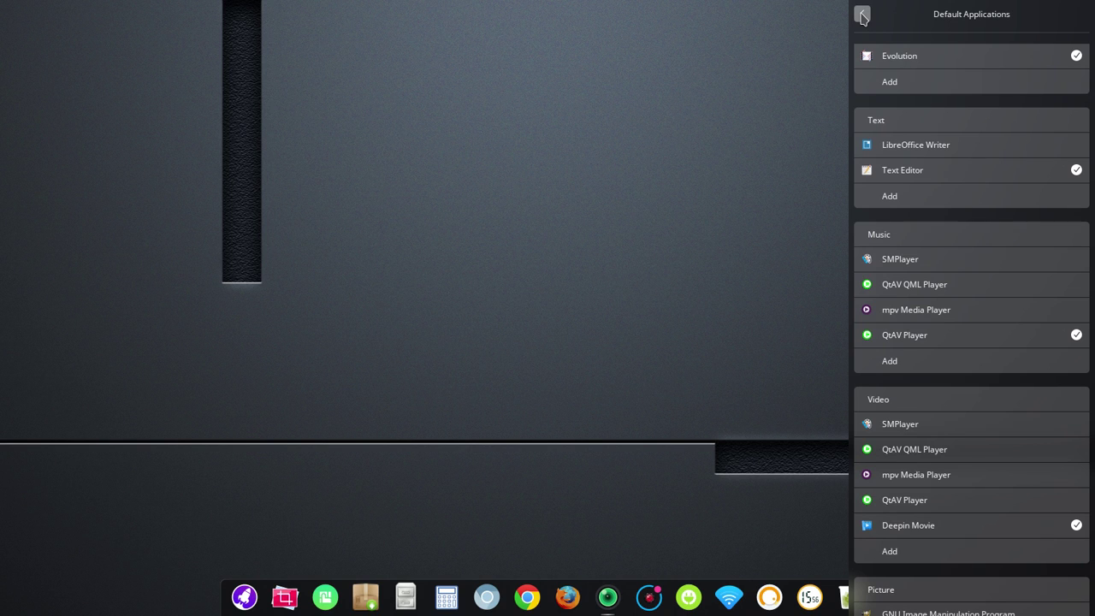
click(863, 16)
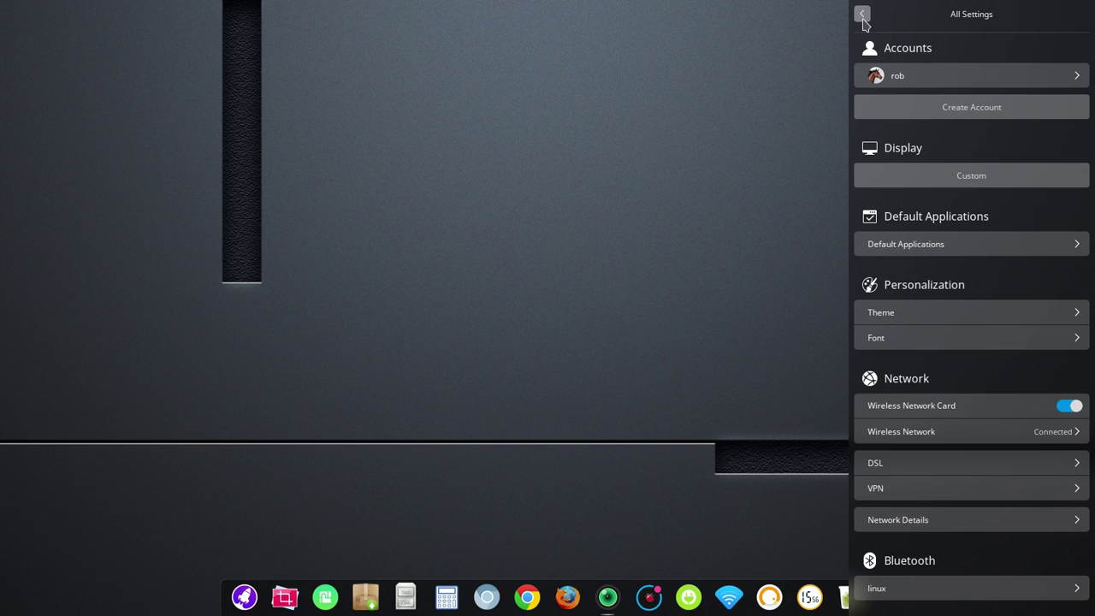
- Browse the available window and icon themes in the personalization settings, and return to the settings overview
click(982, 312)
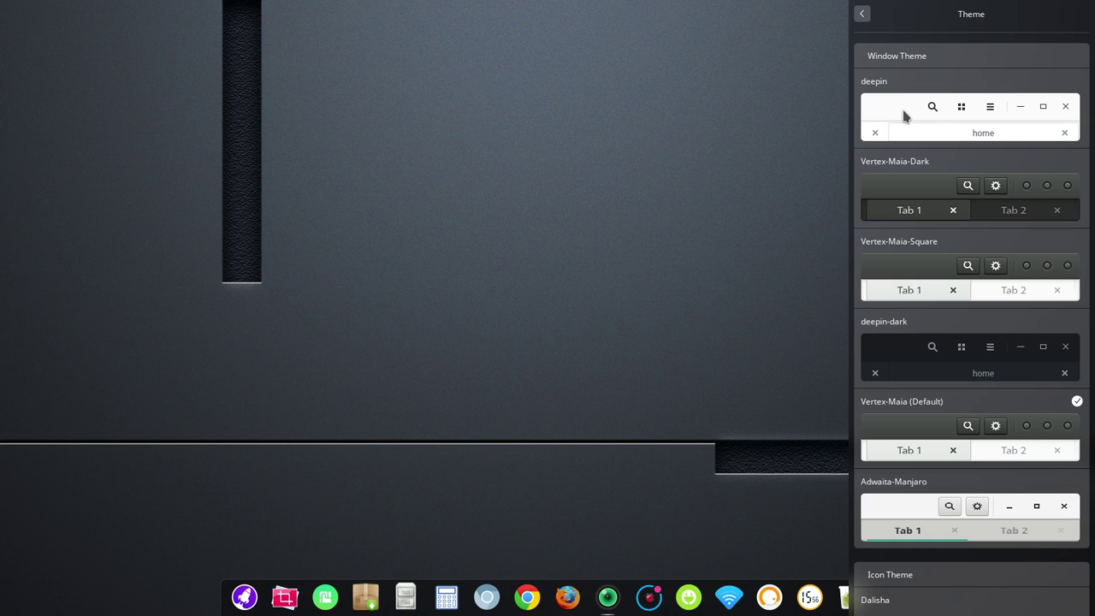
scroll(975, 154, down, 10)
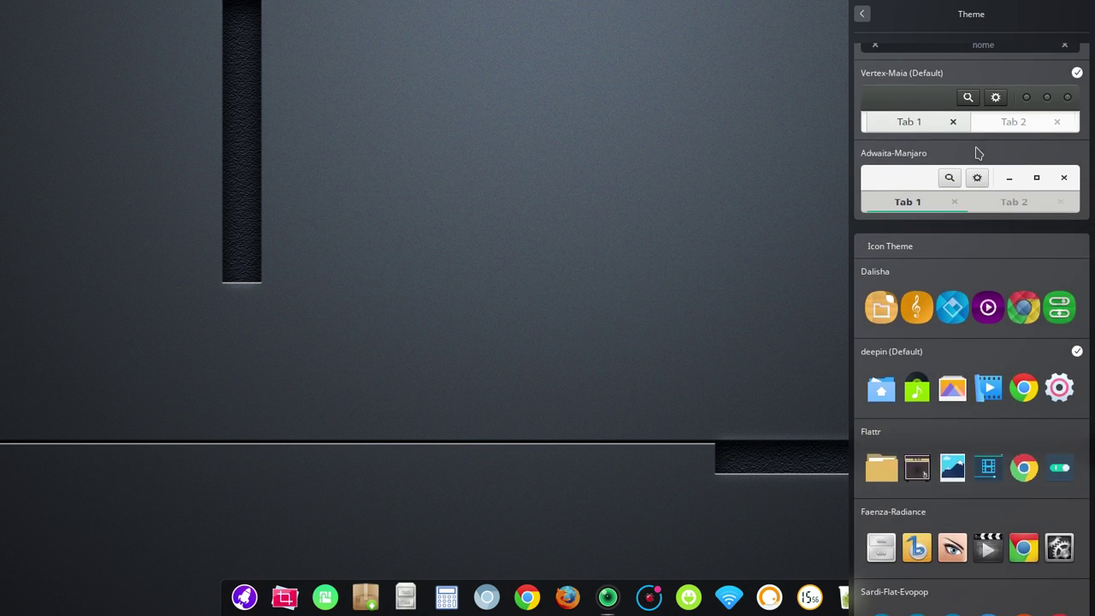
scroll(1015, 224, down, 4)
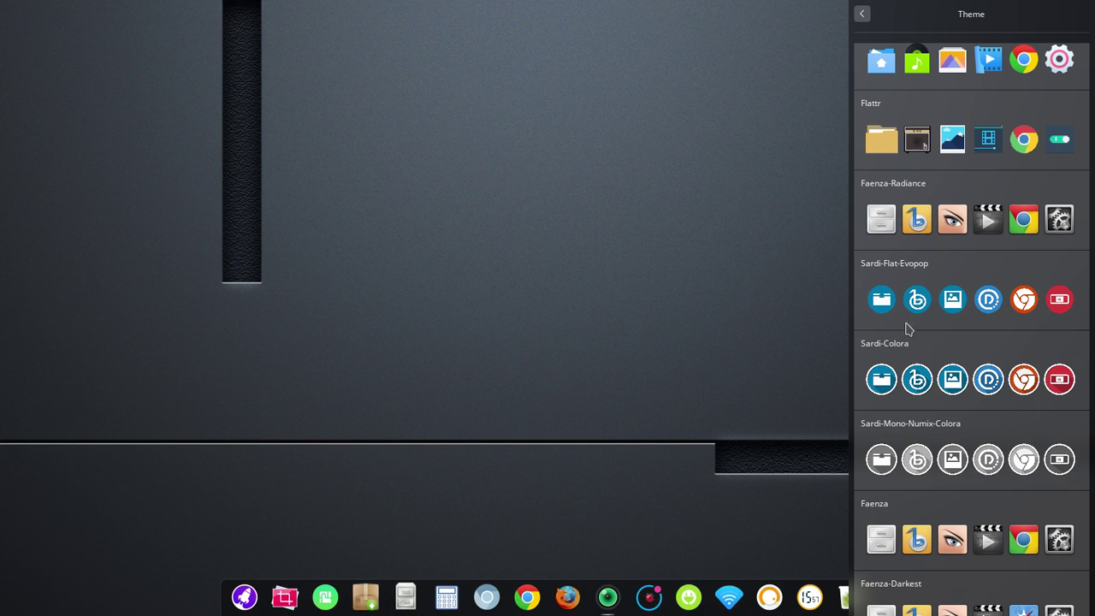
scroll(968, 322, up, 4)
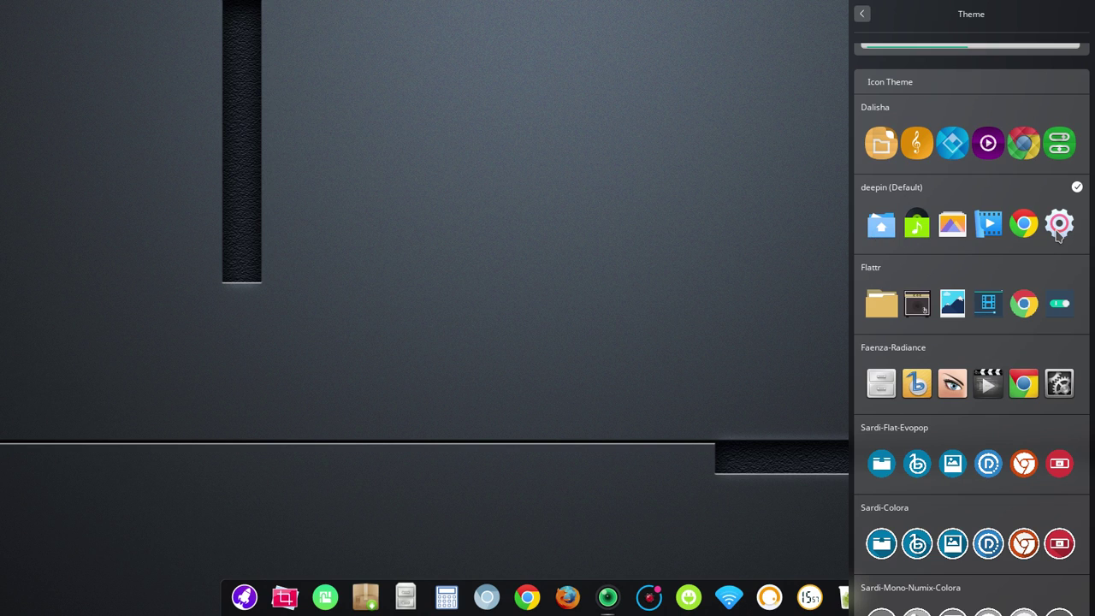
scroll(1035, 258, down, 5)
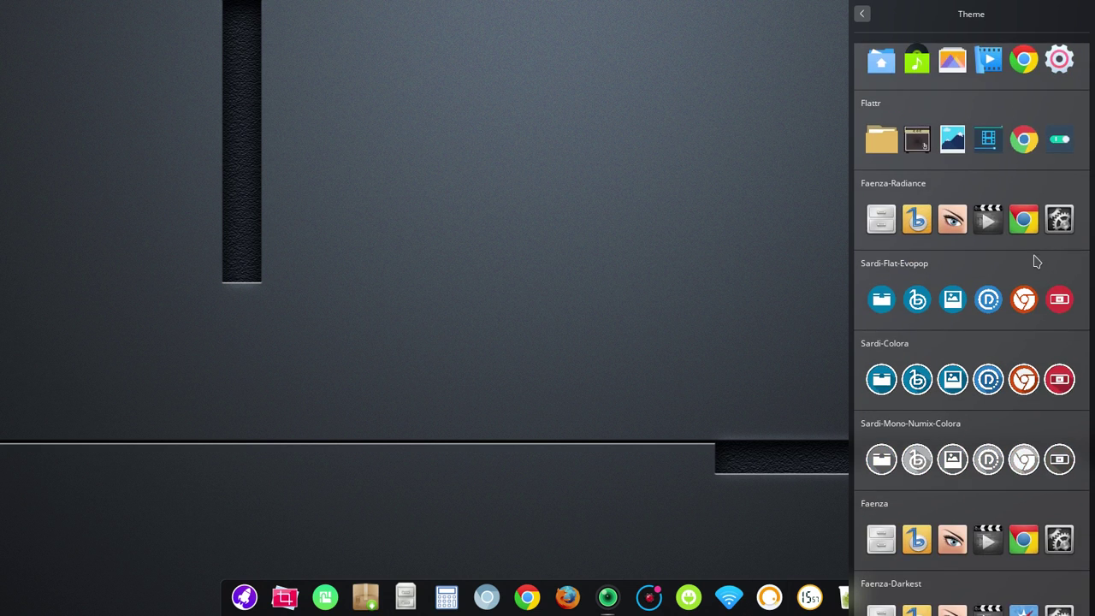
scroll(1035, 261, down, 10)
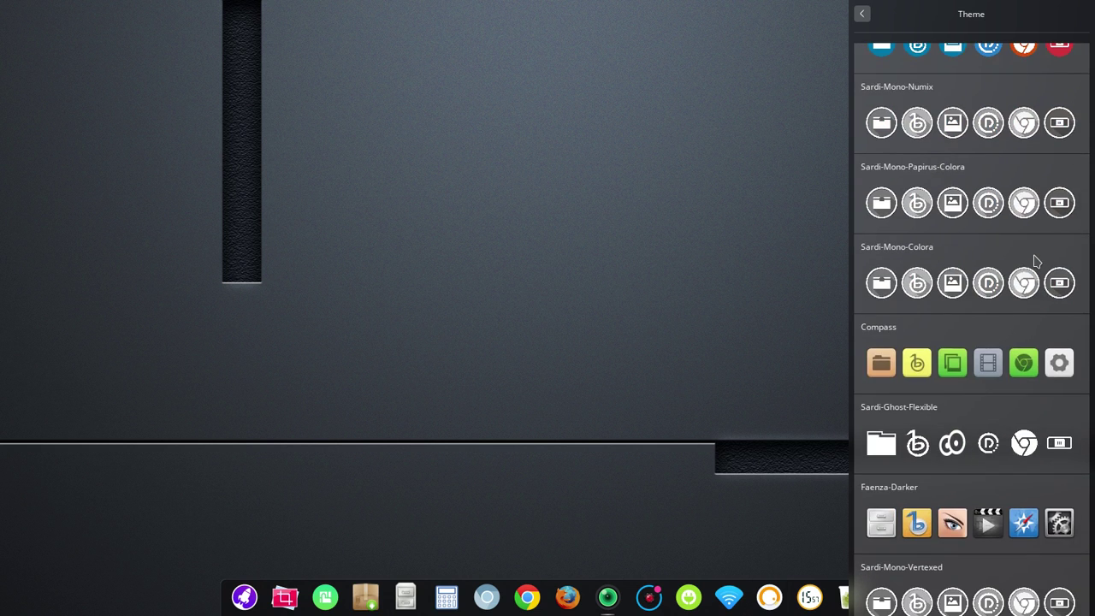
scroll(1036, 261, down, 7)
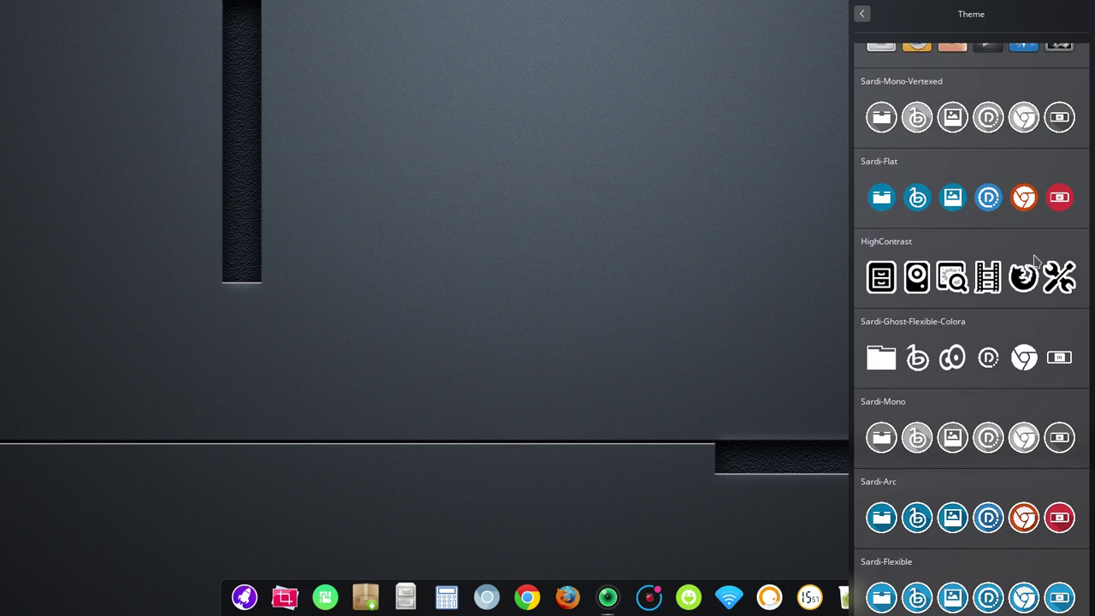
scroll(1033, 263, down, 2)
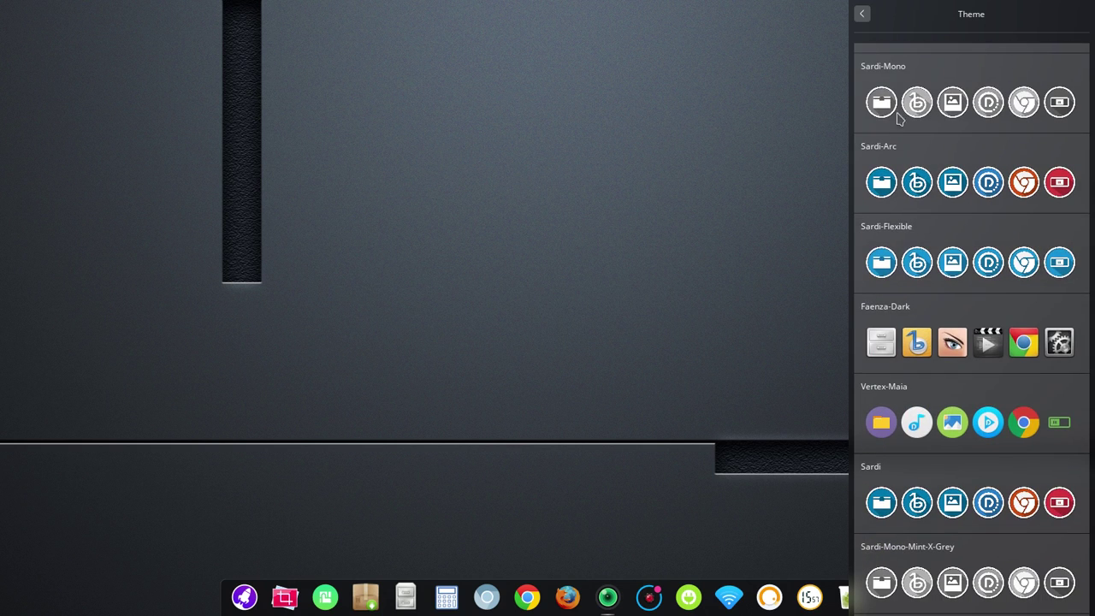
click(863, 14)
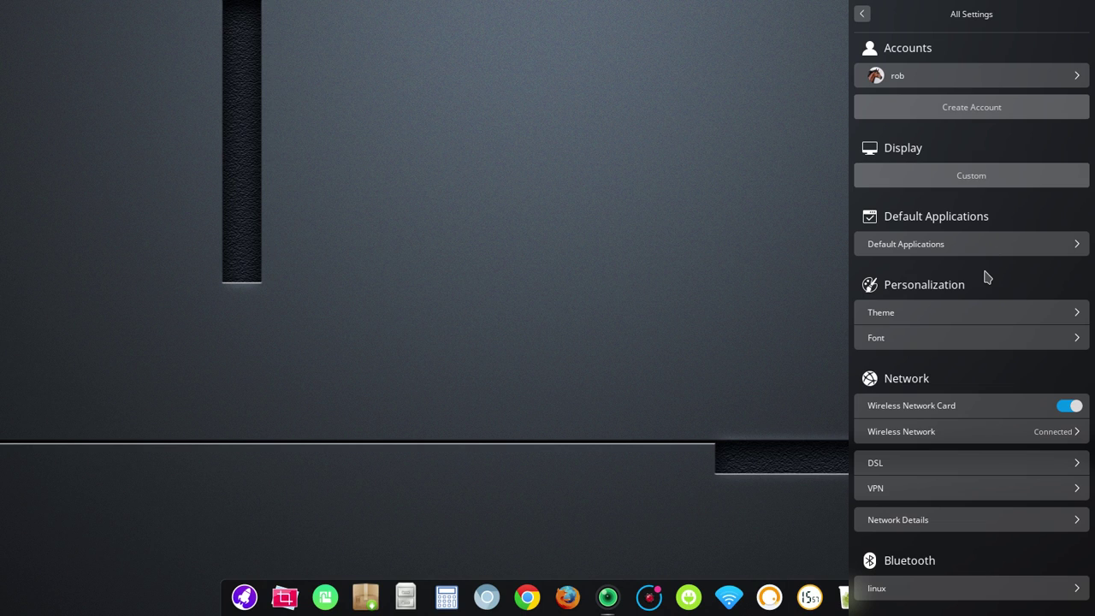
- View the list of available wireless networks in the network settings and return to the overview
scroll(986, 276, down, 4)
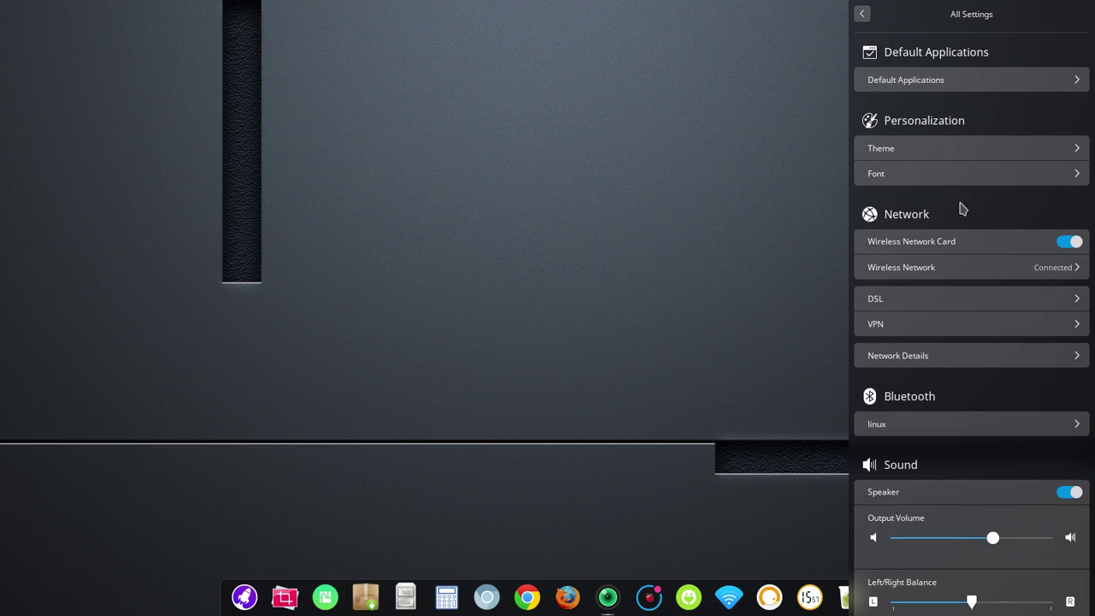
click(964, 269)
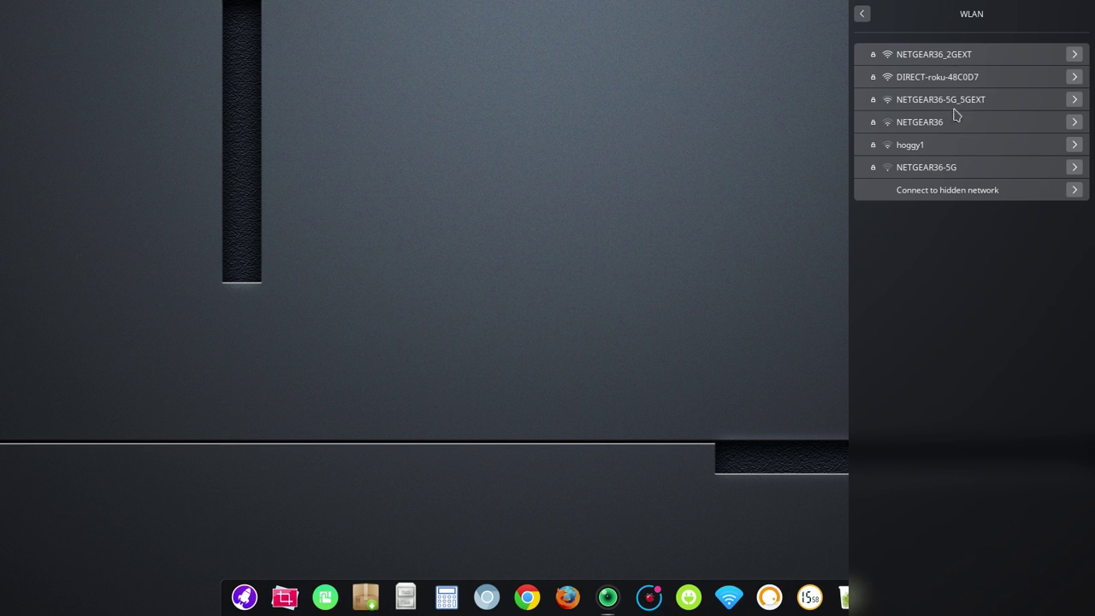
click(864, 15)
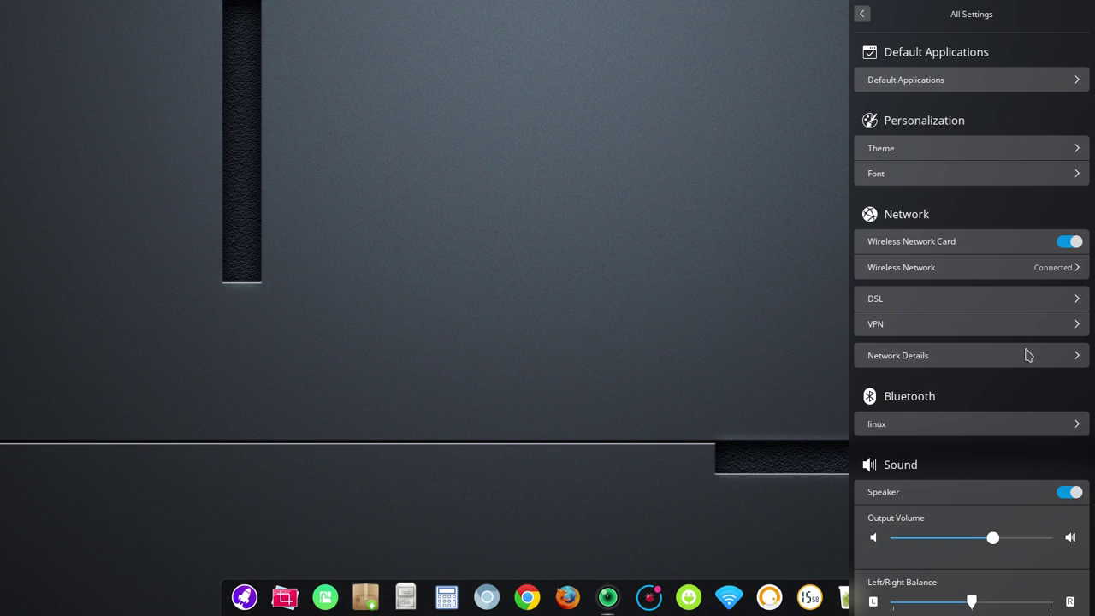
- Check the Bluetooth settings of the linux adapter and return to the settings overview
scroll(1003, 348, down, 1)
scroll(1003, 348, down, 2)
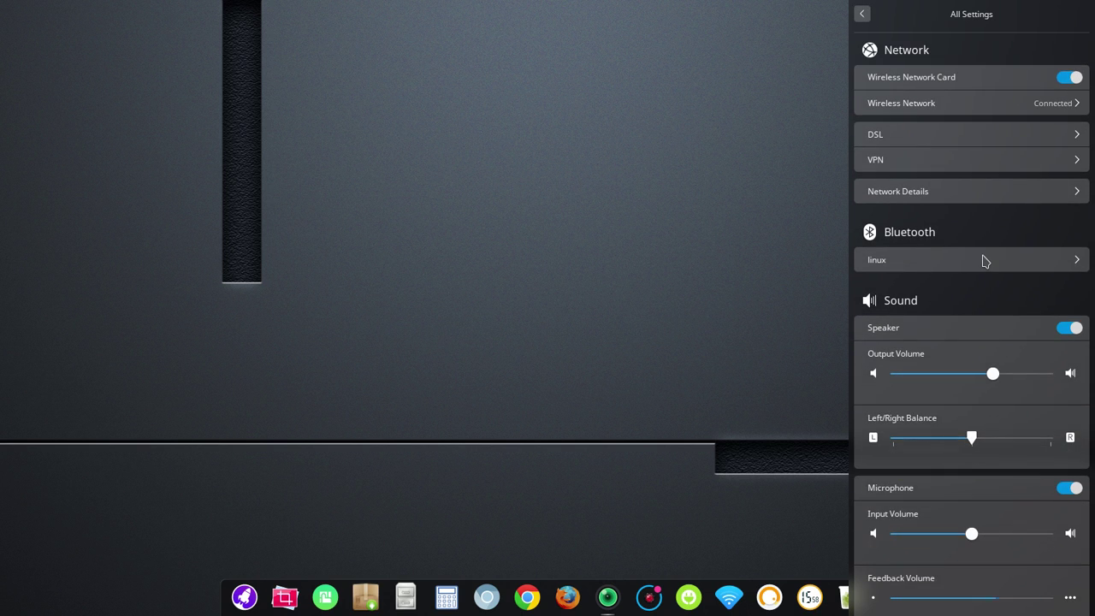
click(982, 258)
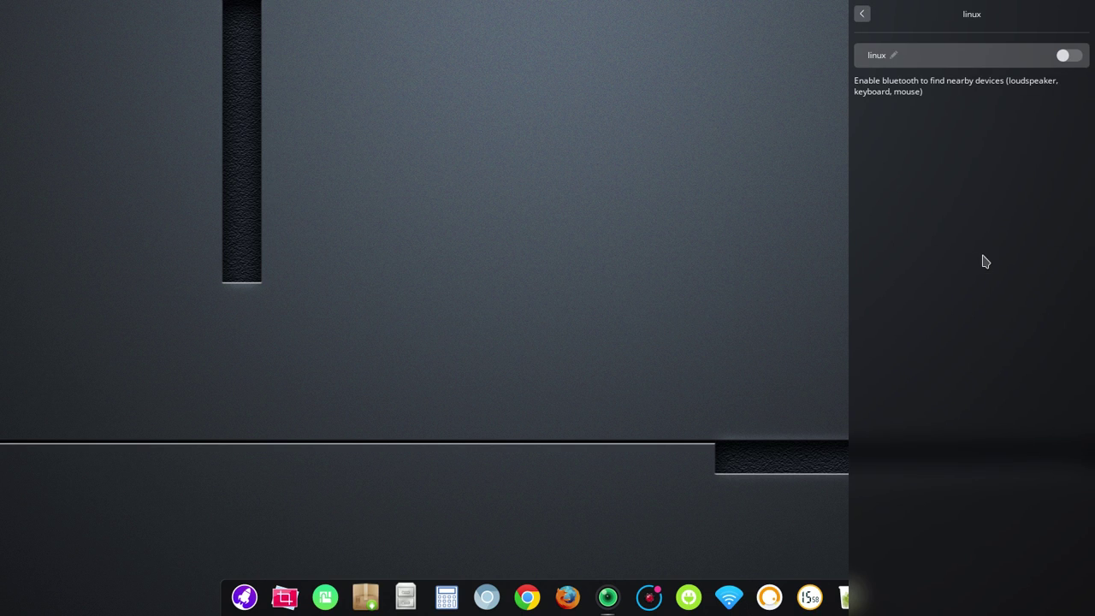
click(863, 15)
- Review the speaker and microphone settings, including the advanced list of sound output and input devices
scroll(1002, 296, down, 3)
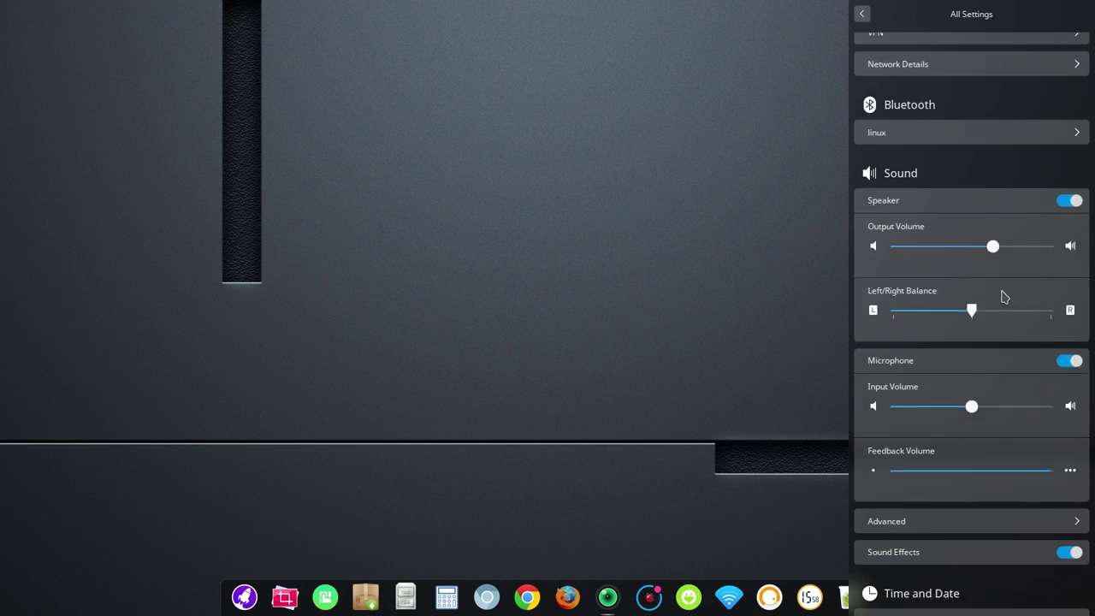
scroll(999, 296, down, 3)
scroll(1000, 296, up, 3)
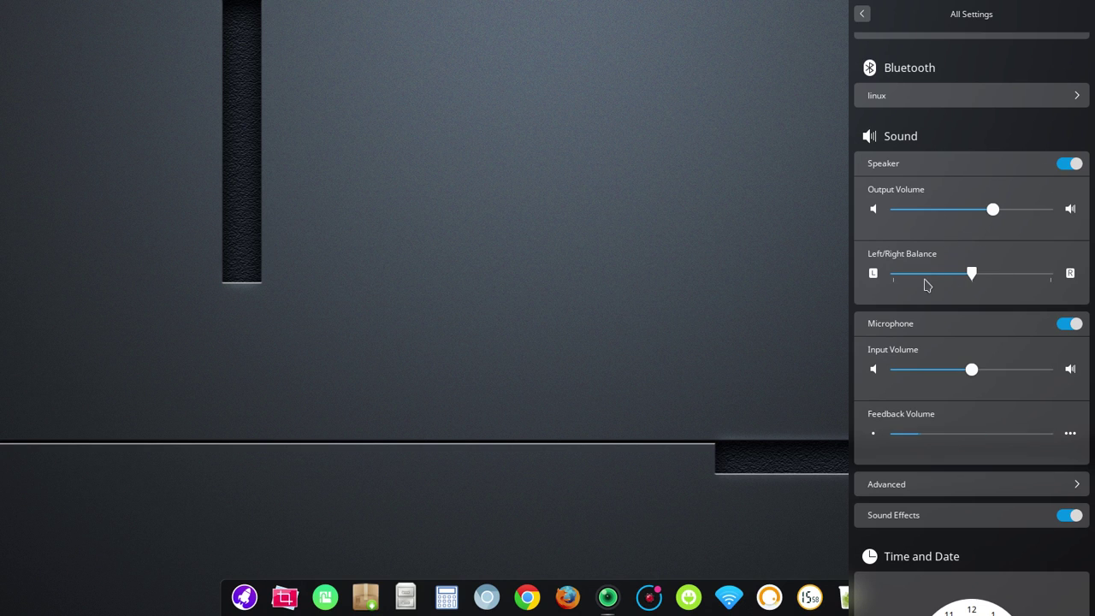
scroll(978, 325, down, 2)
scroll(979, 328, down, 1)
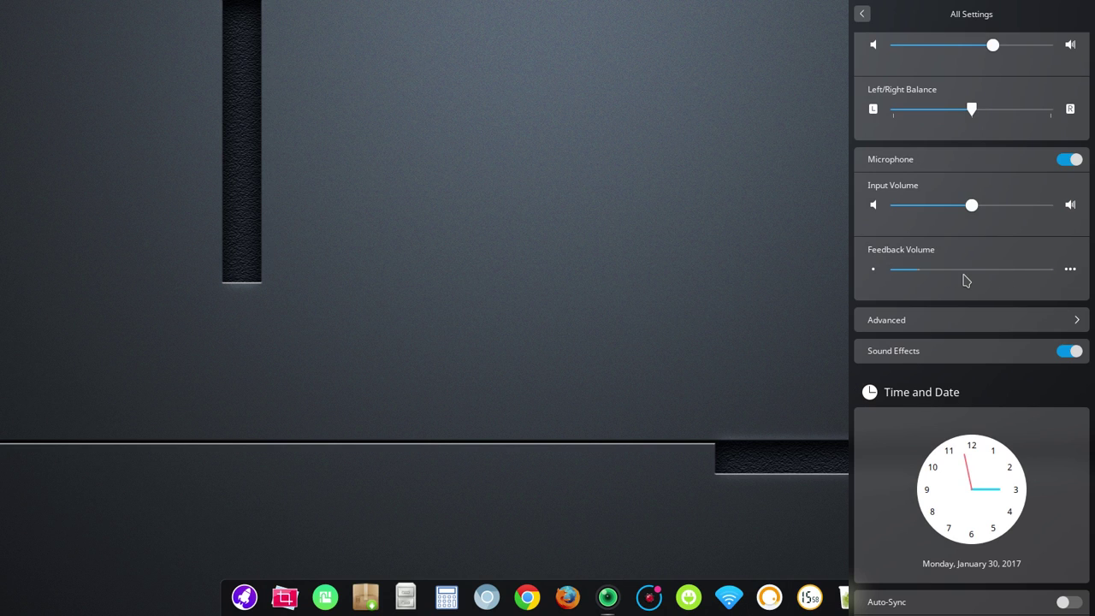
click(1023, 319)
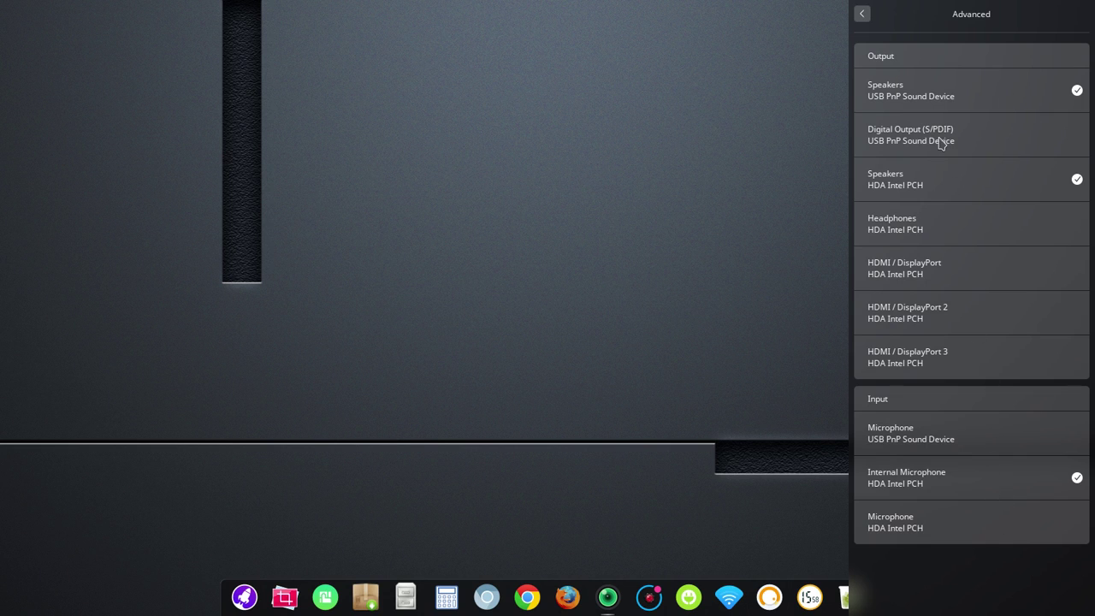
click(862, 14)
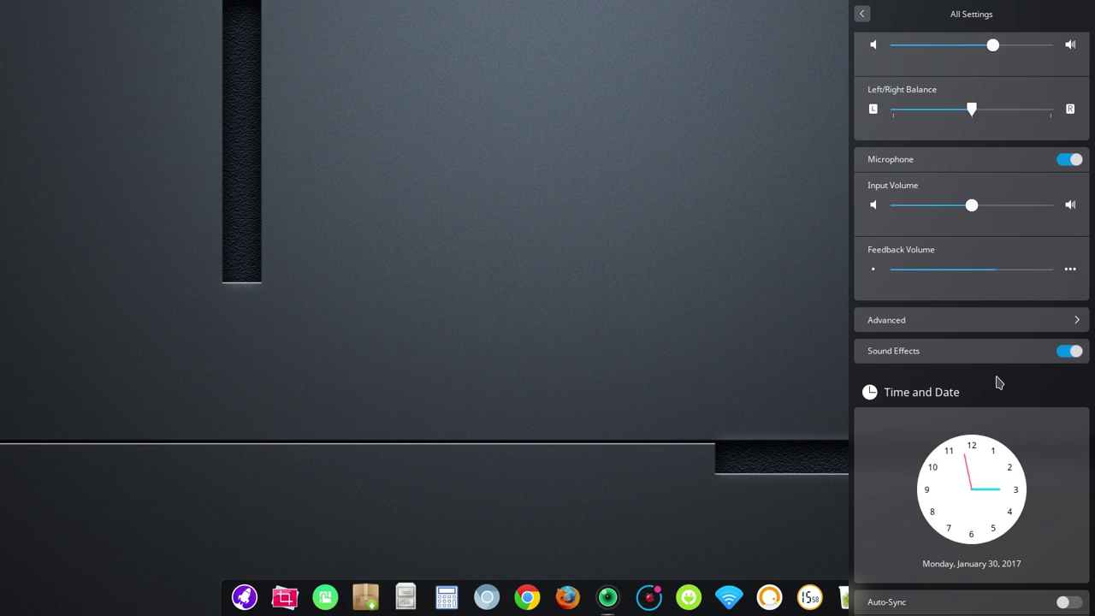
- Look over the time and date, power management, and mouse and touchpad settings
scroll(995, 382, down, 5)
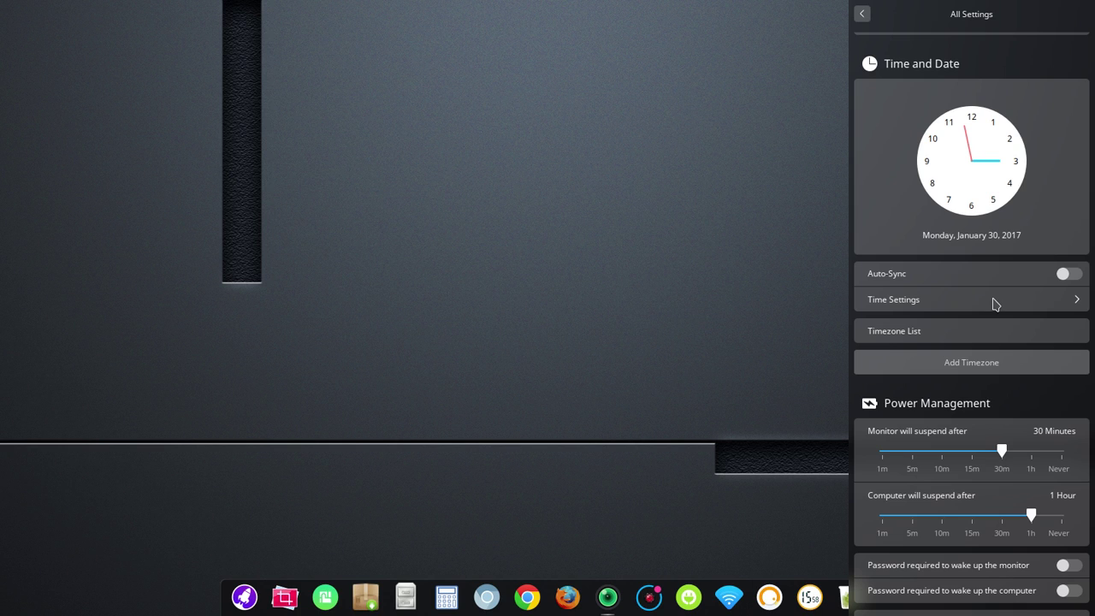
scroll(994, 304, down, 3)
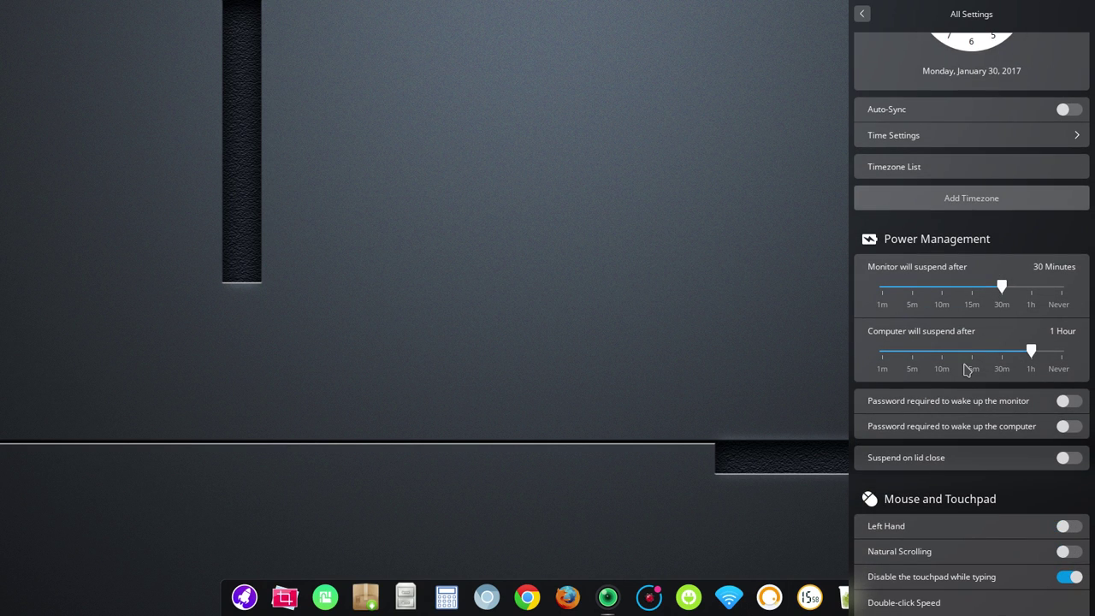
scroll(978, 400, down, 1)
scroll(978, 400, down, 6)
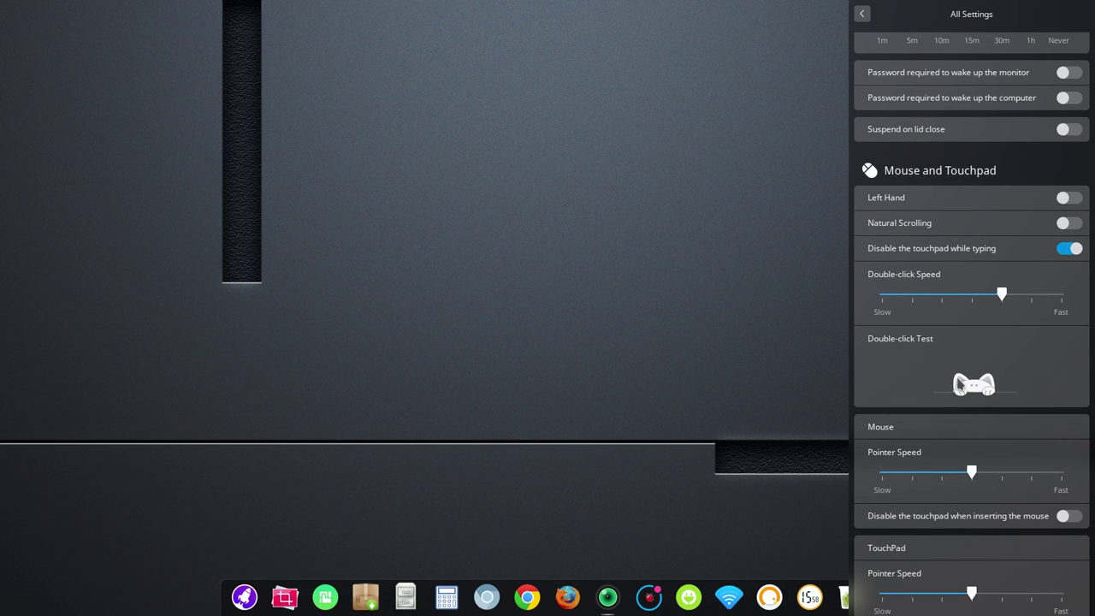
- Try out the double-click speed several times in the Double-click Test area of the mouse and touchpad settings
scroll(935, 393, down, 3)
scroll(935, 396, up, 4)
double_click(981, 390)
double_click(980, 390)
double_click(980, 391)
- Look over the keyboard and language settings and review the list of system, window and workspace shortcuts
scroll(914, 377, down, 4)
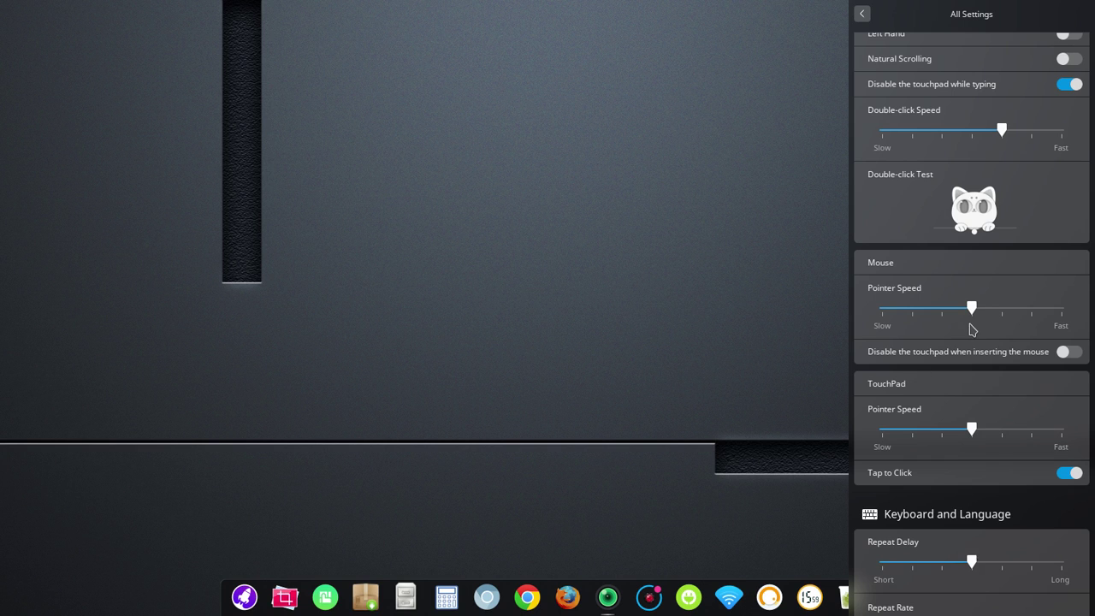
scroll(956, 446, down, 4)
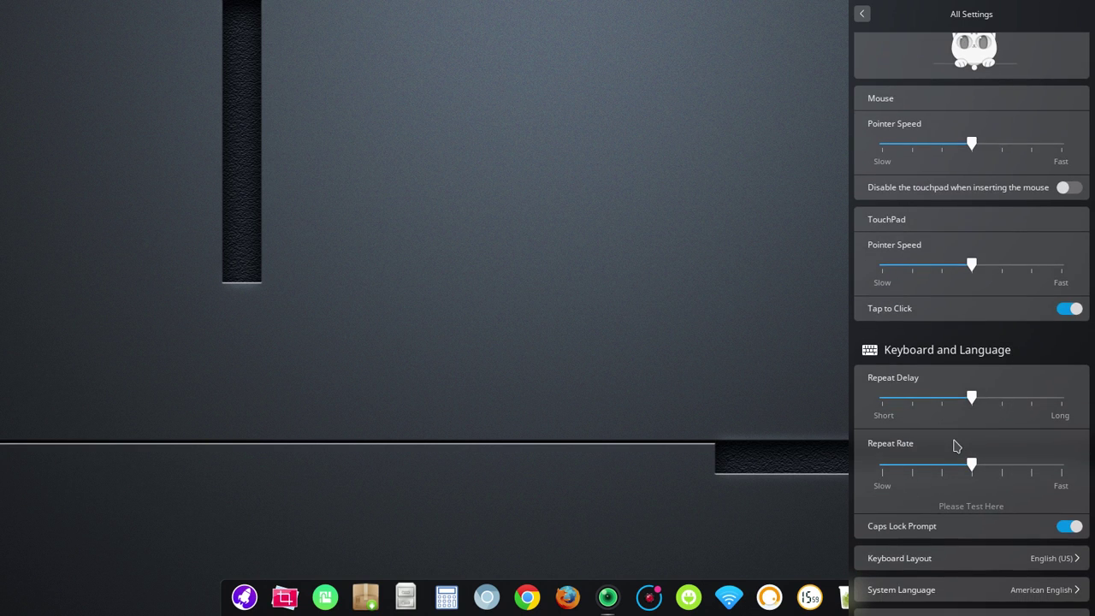
scroll(956, 446, down, 4)
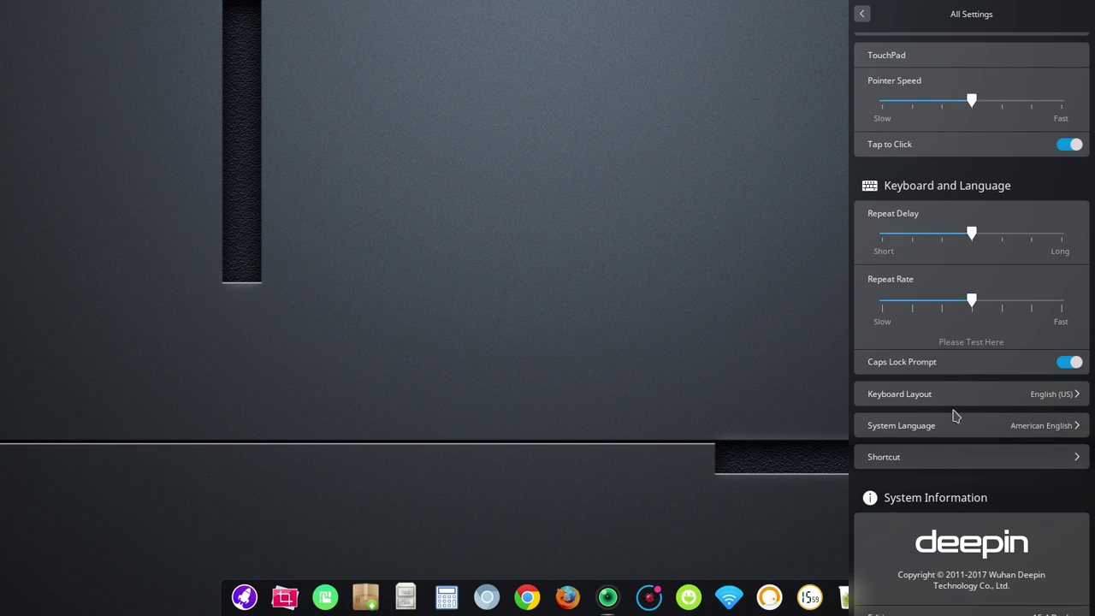
click(975, 464)
scroll(973, 271, down, 8)
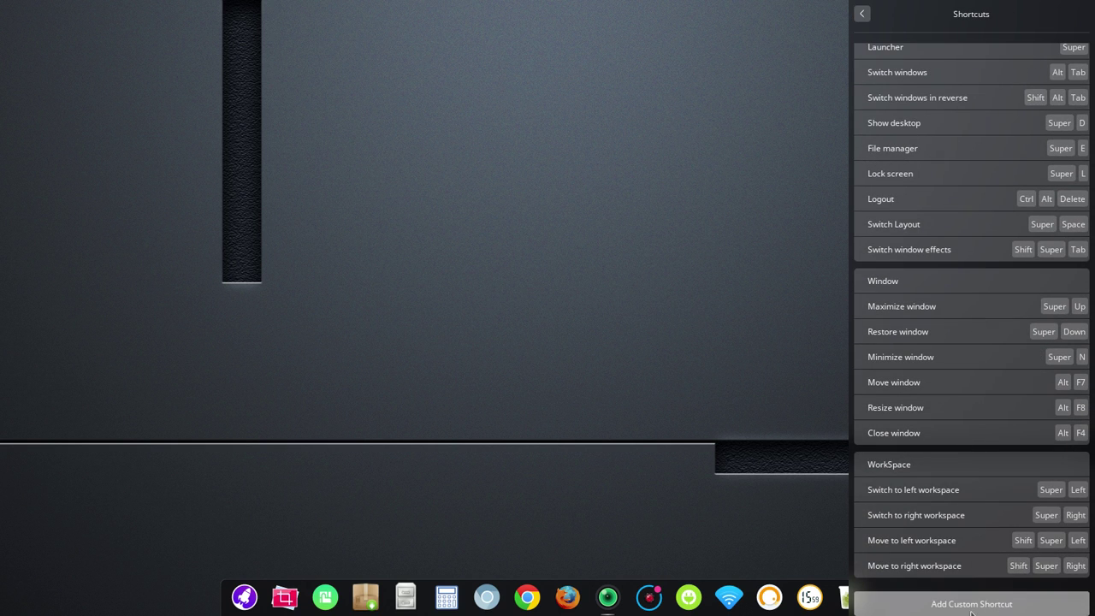
- Return from the shortcut list to all settings and look over the System Information section
click(863, 13)
scroll(1008, 411, down, 3)
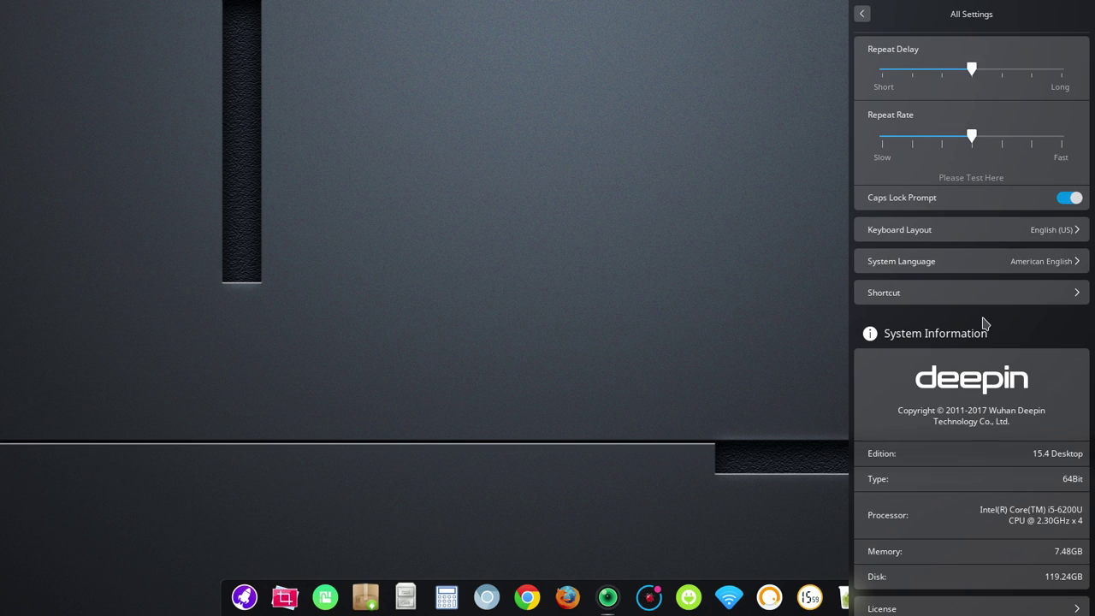
scroll(984, 323, down, 1)
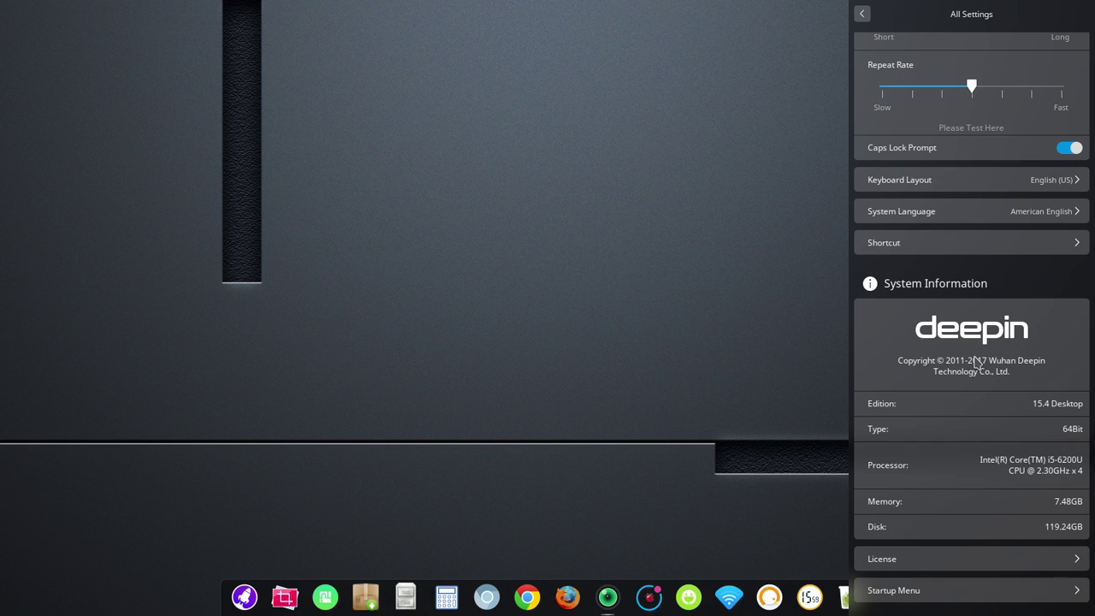
- Look back over the mouse, power, and time and date settings, return to System Information, and close the control center
scroll(974, 363, up, 12)
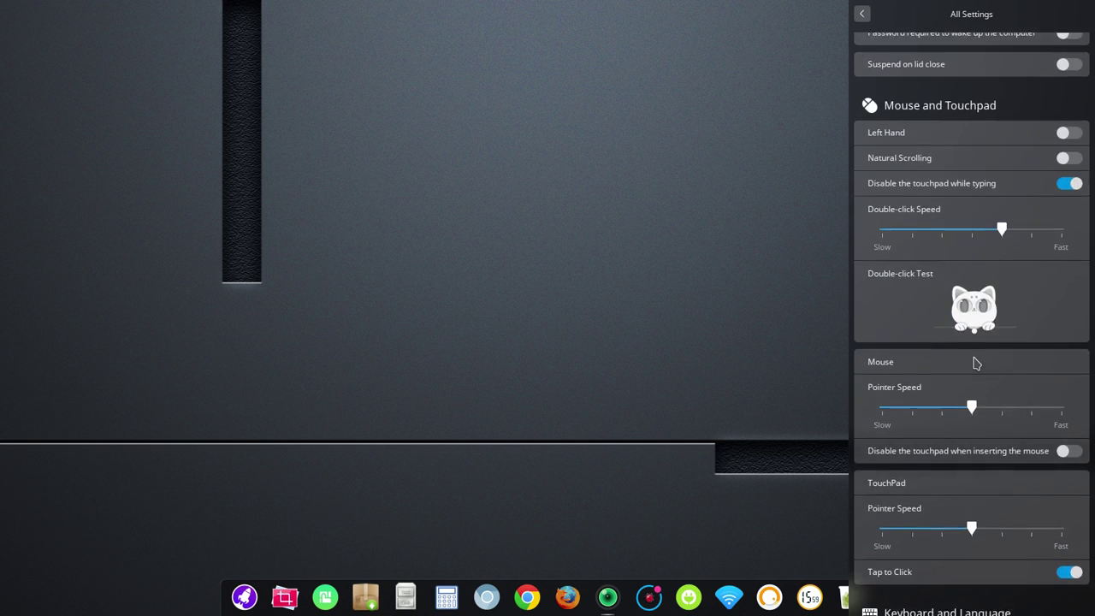
scroll(974, 362, up, 12)
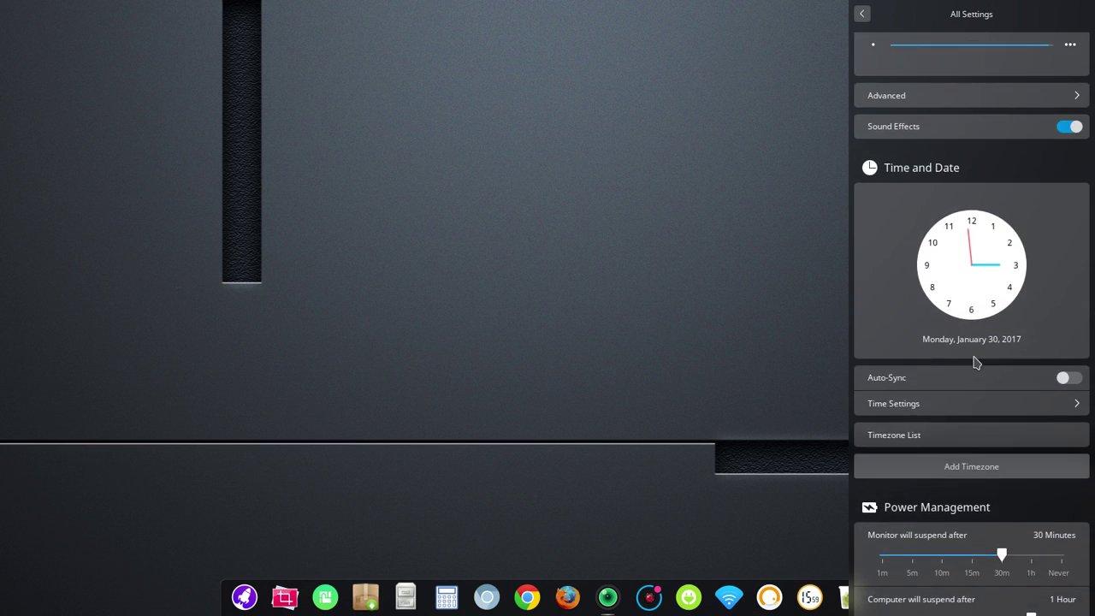
scroll(975, 362, up, 3)
scroll(975, 363, down, 10)
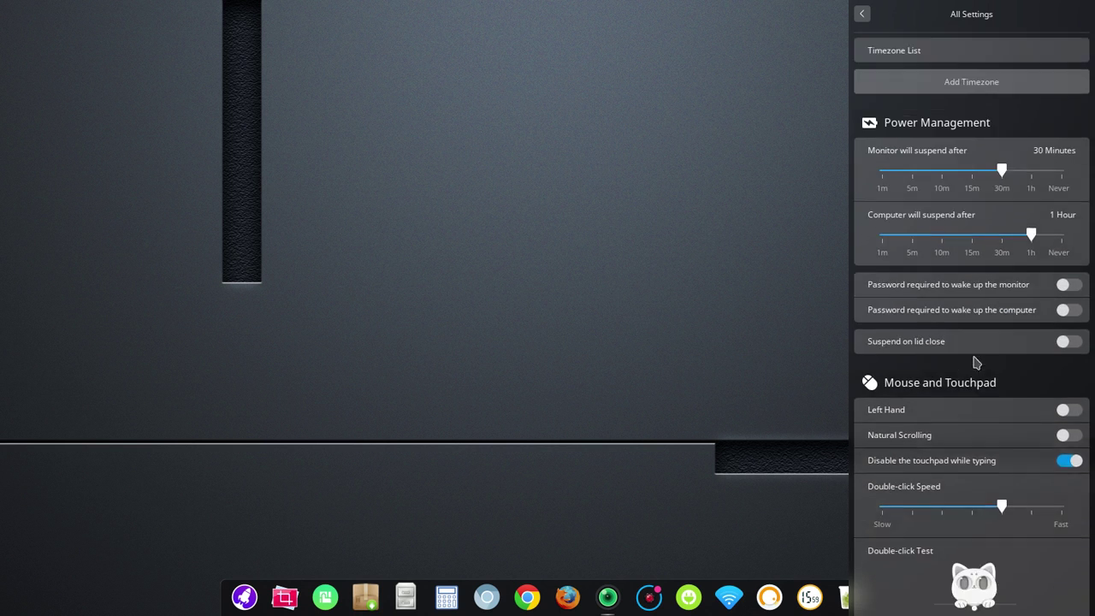
scroll(976, 363, down, 12)
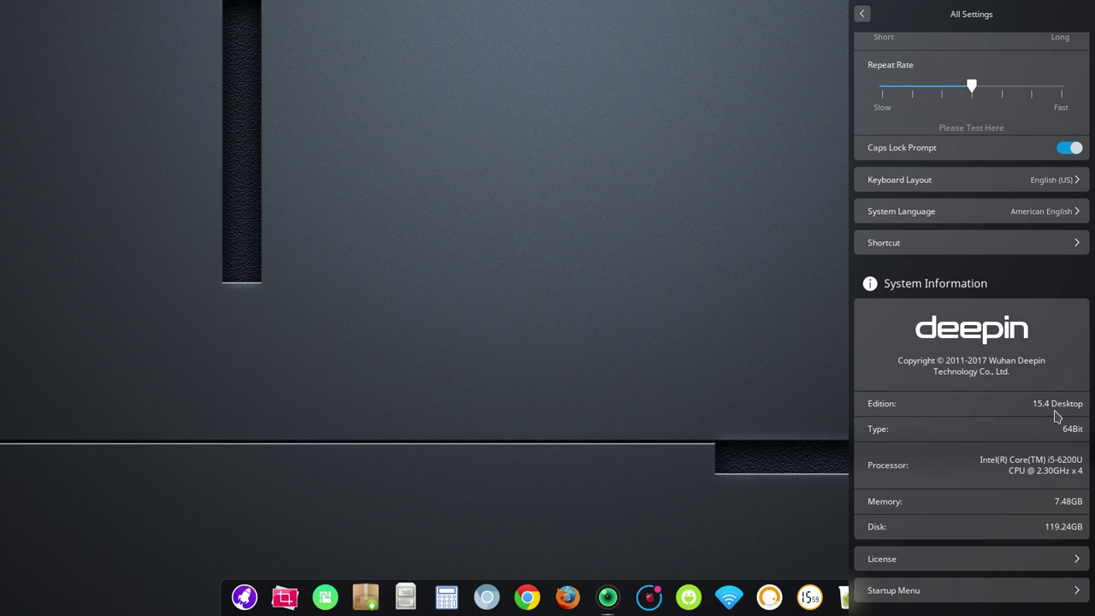
click(596, 438)
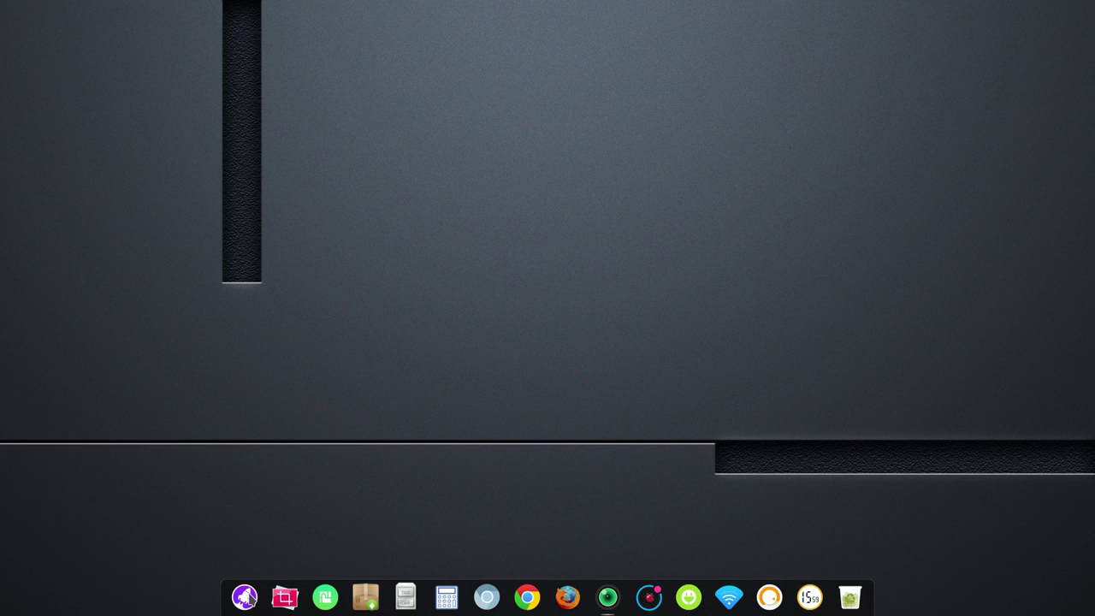
- Open the application launcher to view the installed applications by category, and close it again
click(247, 598)
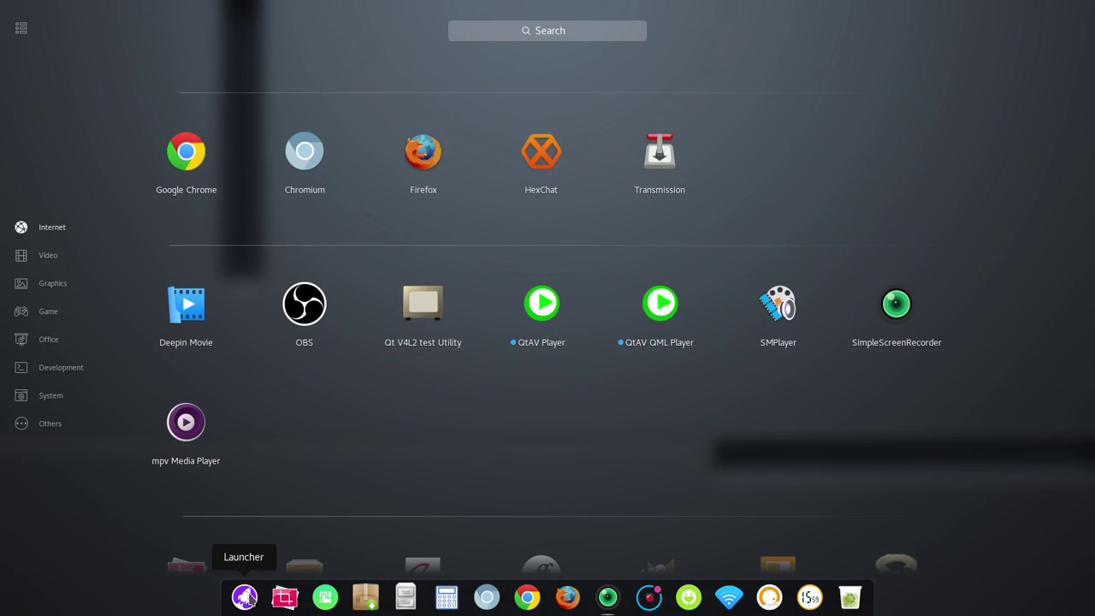
click(249, 598)
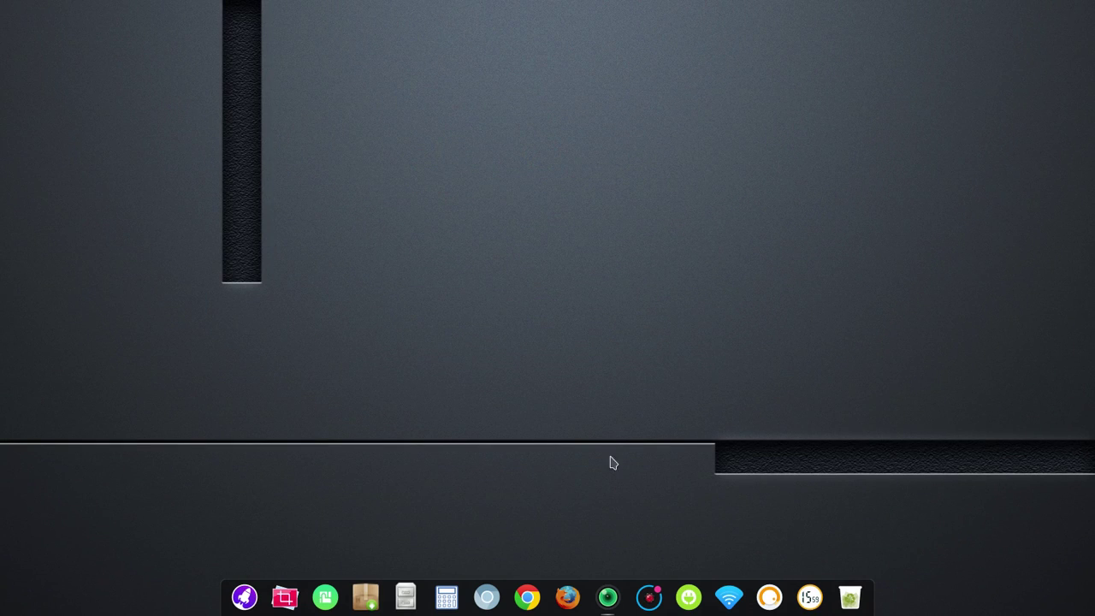